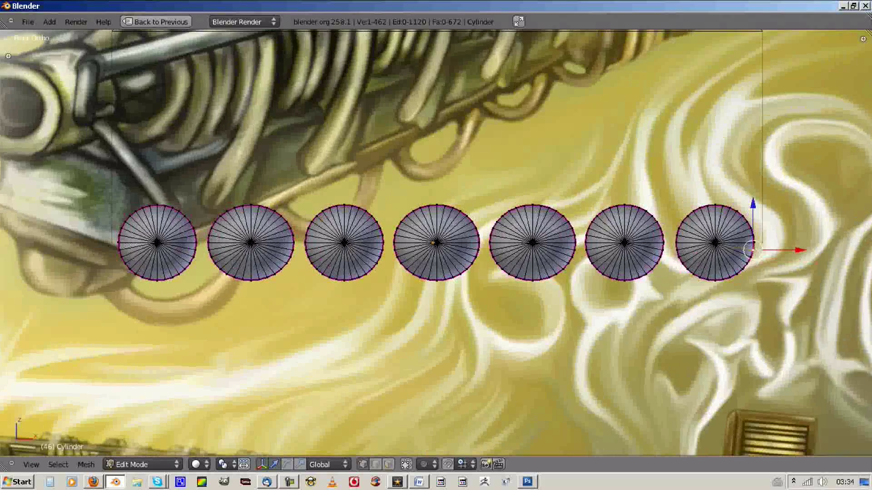
Smooth-shade the row of cylinders and orbit low to check the rounded ridges.
{"action": "scroll", "coordinate": [436, 245], "scroll_direction": "up", "scroll_amount": 3}
{"action": "middle_click_drag", "start_coordinate": [435, 245], "coordinate": [481, 191]}
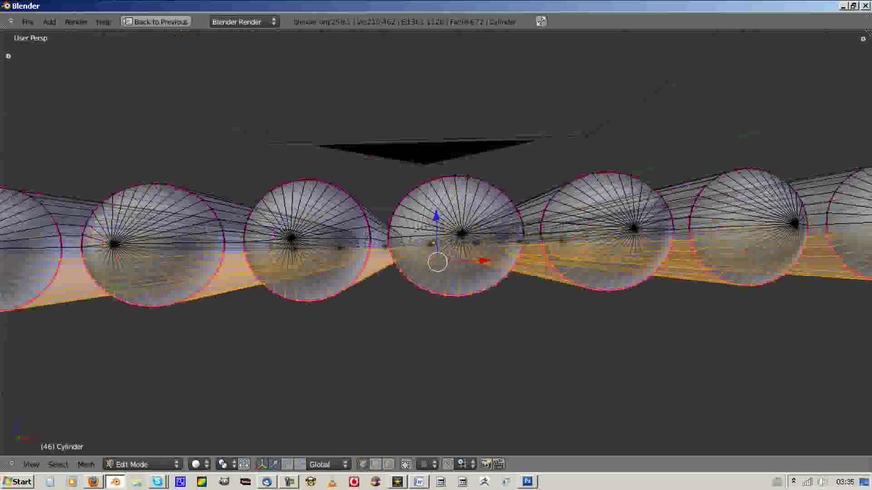
{"action": "left_click", "coordinate": [413, 198]}
{"action": "mouse_move", "coordinate": [413, 197]}
{"action": "middle_mouse_down"}
{"action": "mouse_move", "coordinate": [435, 245]}
{"action": "mouse_move", "coordinate": [481, 227]}
{"action": "middle_mouse_up"}
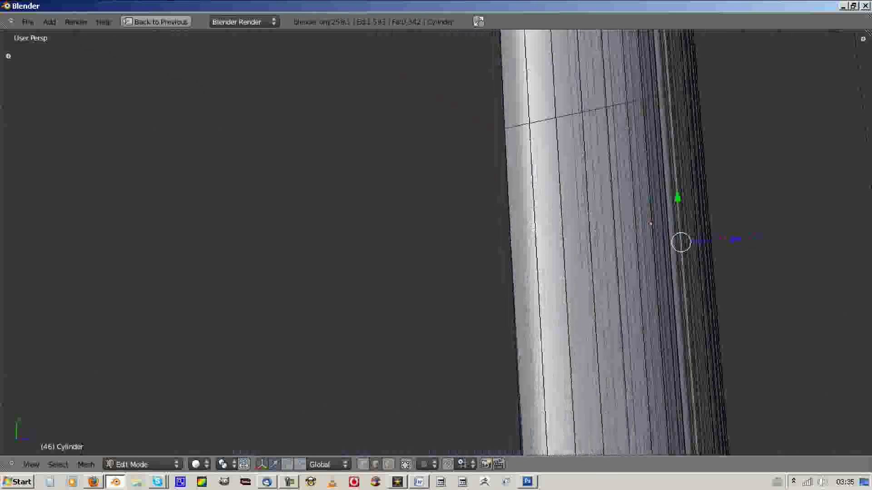
{"action": "mouse_move", "coordinate": [436, 245]}
{"action": "middle_mouse_down"}
{"action": "mouse_move", "coordinate": [436, 182]}
{"action": "mouse_move", "coordinate": [436, 218]}
{"action": "mouse_move", "coordinate": [454, 200]}
{"action": "middle_mouse_up"}
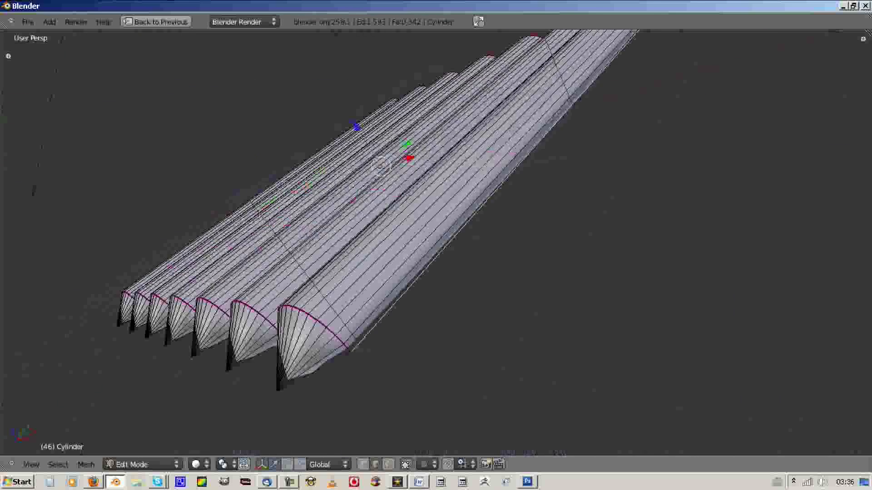
Check the smoothed cylinders through the camera with textured shading, then return to solid shading.
{"action": "key", "text": "KP_0"}
{"action": "key", "text": "alt+z"}
{"action": "scroll", "coordinate": [436, 243], "scroll_direction": "down", "scroll_amount": 3}
{"action": "key", "text": "n"}
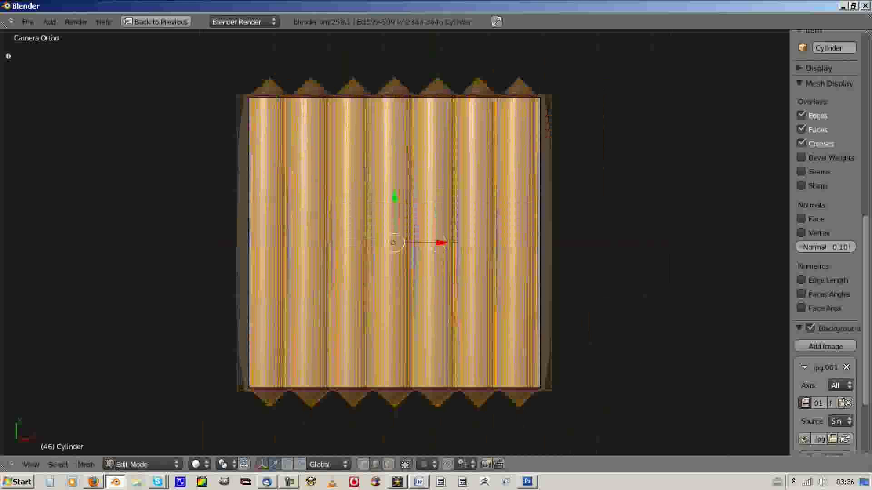
{"action": "key", "text": "alt+z"}
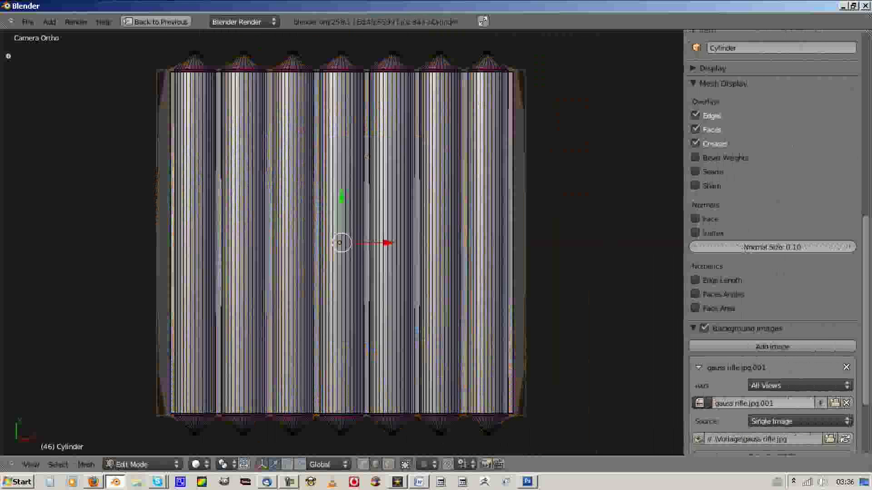
{"action": "scroll", "coordinate": [771, 227], "scroll_direction": "up", "scroll_amount": 5}
{"action": "scroll", "coordinate": [772, 227], "scroll_direction": "up", "scroll_amount": 5}
Switch back to Object Mode and view the scene from the top.
{"action": "left_click", "coordinate": [141, 464]}
{"action": "left_click", "coordinate": [127, 452]}
{"action": "key", "text": "KP_7"}
{"action": "key", "text": "shift+s"}
Scale the plane in camera view and enter Edit Mode with a wider image editor.
{"action": "key", "text": "KP_0"}
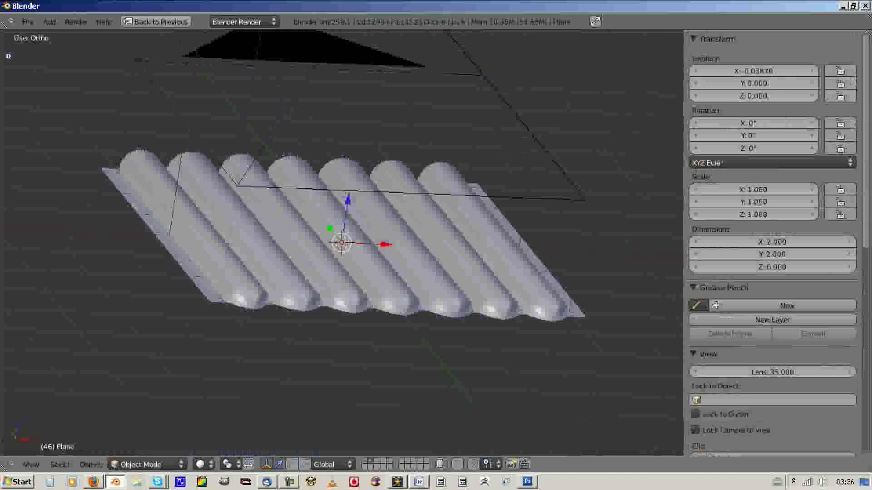
{"action": "key", "text": "s"}
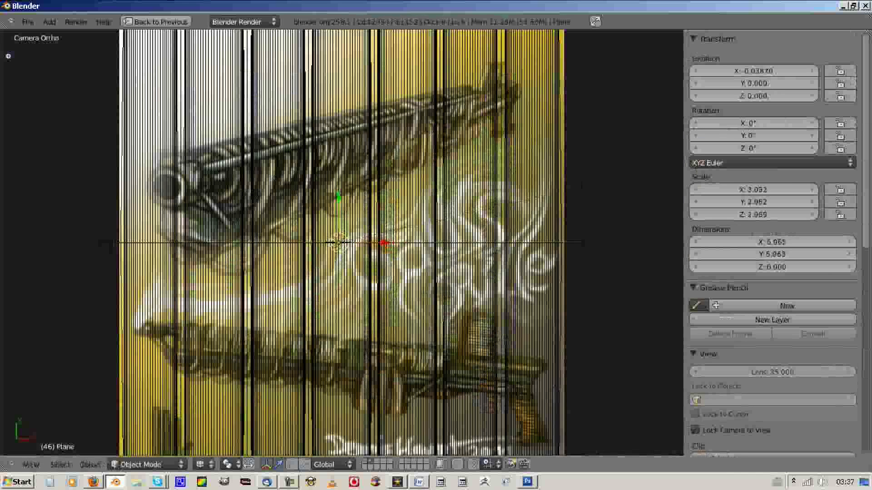
{"action": "key", "text": "ctrl+Up"}
{"action": "key", "text": "Tab"}
{"action": "left_click_drag", "start_coordinate": [547, 181], "coordinate": [425, 182]}
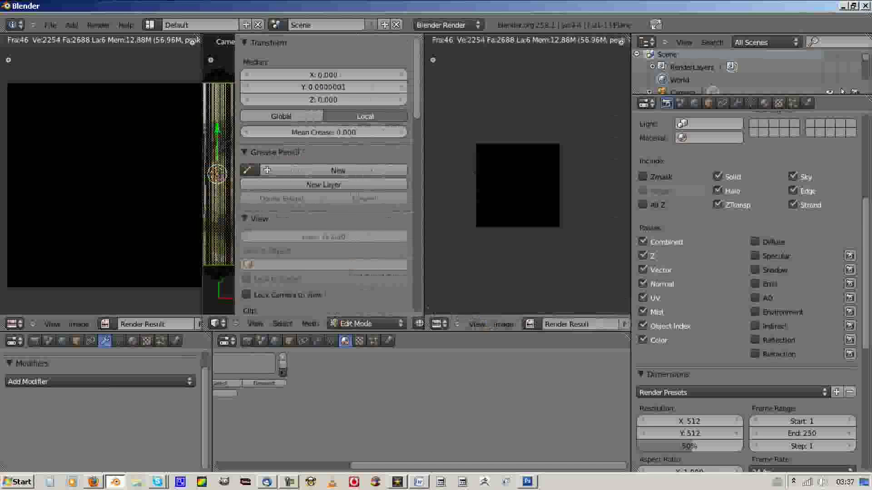
{"action": "key", "text": "n"}
Create a new blank untitled image for baking, then return to Object Mode.
{"action": "left_click", "coordinate": [438, 324]}
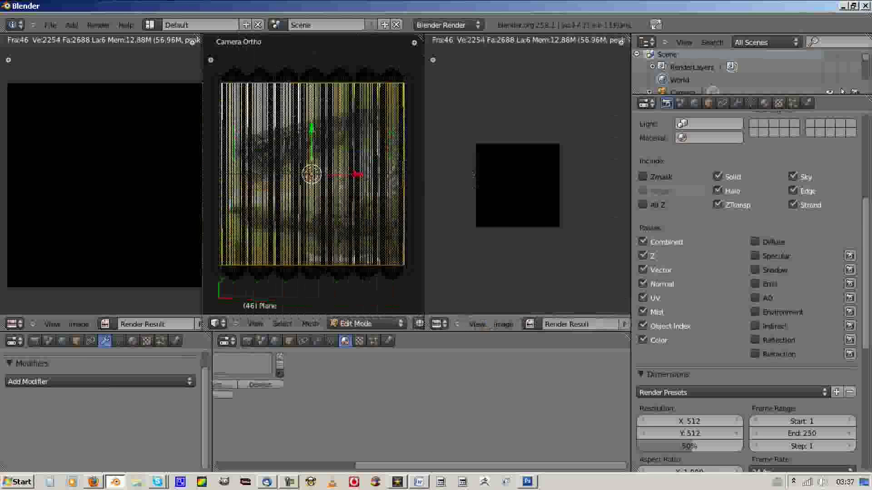
{"action": "key", "text": "alt+n"}
{"action": "key", "text": "Return"}
{"action": "middle_click_drag", "start_coordinate": [313, 182], "coordinate": [313, 150]}
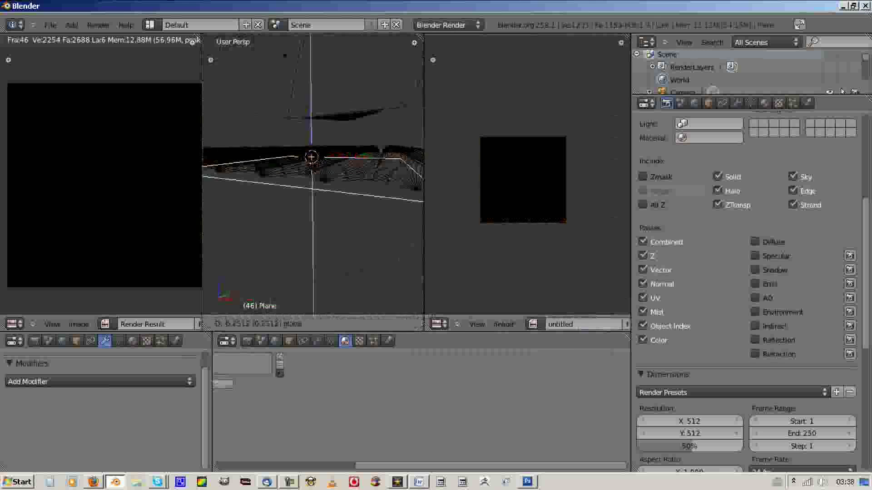
{"action": "key", "text": "Tab"}
Set the bake mode to Normals and bake the ridges into the image.
{"action": "scroll", "coordinate": [744, 273], "scroll_direction": "down", "scroll_amount": 5}
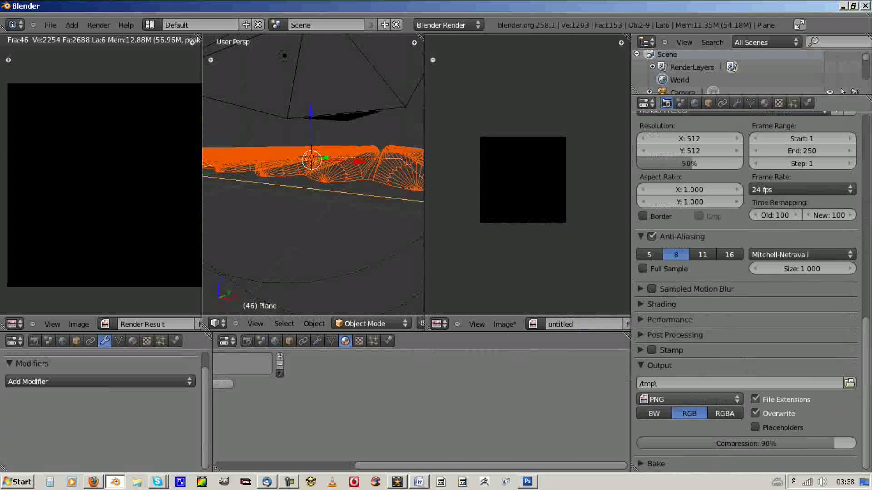
{"action": "scroll", "coordinate": [744, 273], "scroll_direction": "down", "scroll_amount": 5}
{"action": "left_click", "coordinate": [780, 407]}
{"action": "left_click", "coordinate": [729, 354]}
{"action": "left_click", "coordinate": [751, 392]}
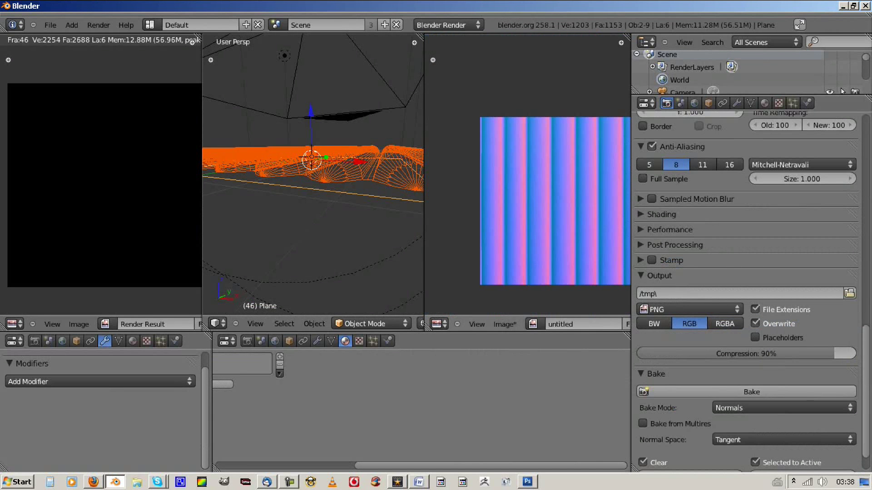
Save the baked normal map as Spule 6_NOR.png.
{"action": "left_click", "coordinate": [504, 324]}
{"action": "left_click", "coordinate": [536, 247]}
{"action": "left_click", "coordinate": [191, 104]}
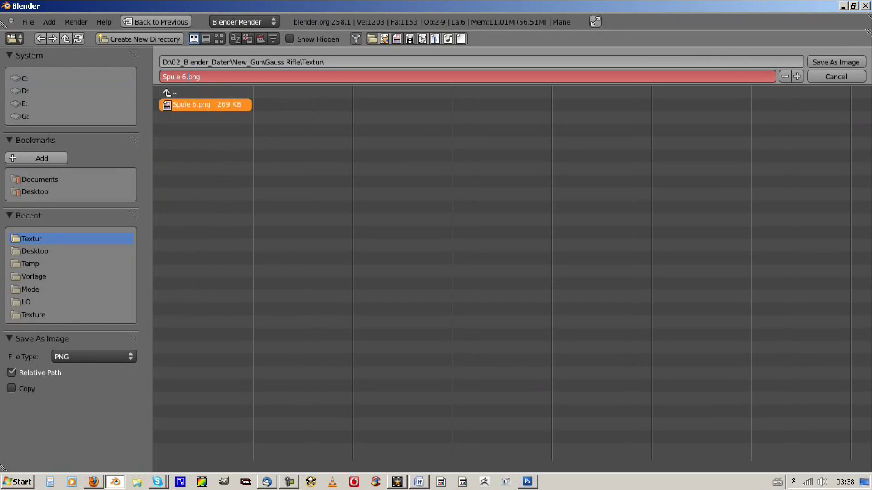
{"action": "key", "text": "Return"}
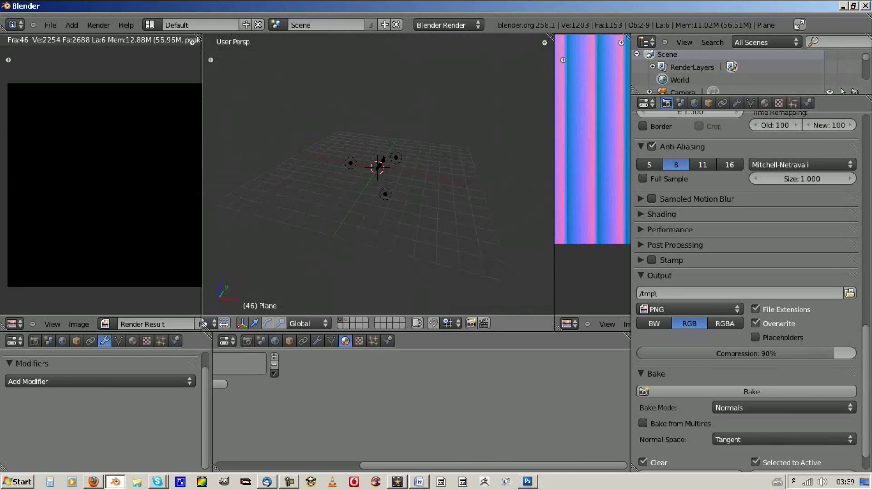
Load Spule 6_NOR.png as an Image texture on the coil material.
{"action": "left_click", "coordinate": [359, 341]}
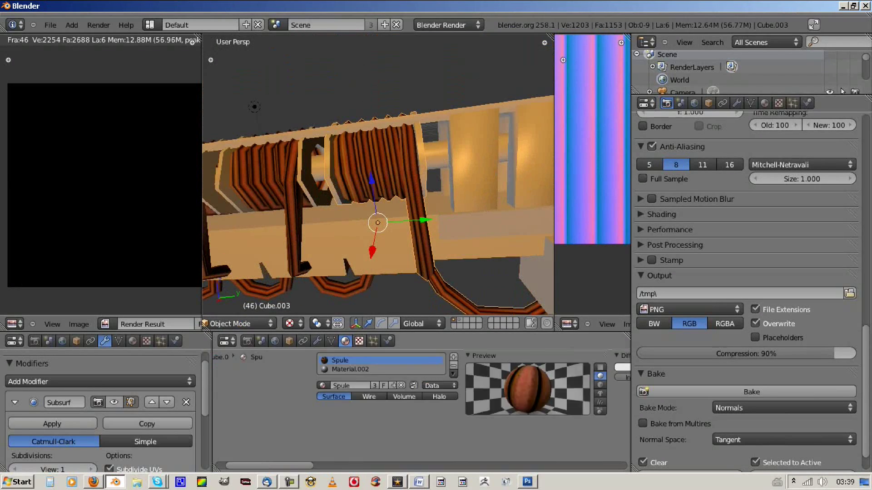
{"action": "left_click", "coordinate": [400, 443]}
{"action": "left_click", "coordinate": [370, 387]}
{"action": "left_click", "coordinate": [454, 358]}
{"action": "double_click", "coordinate": [199, 118]}
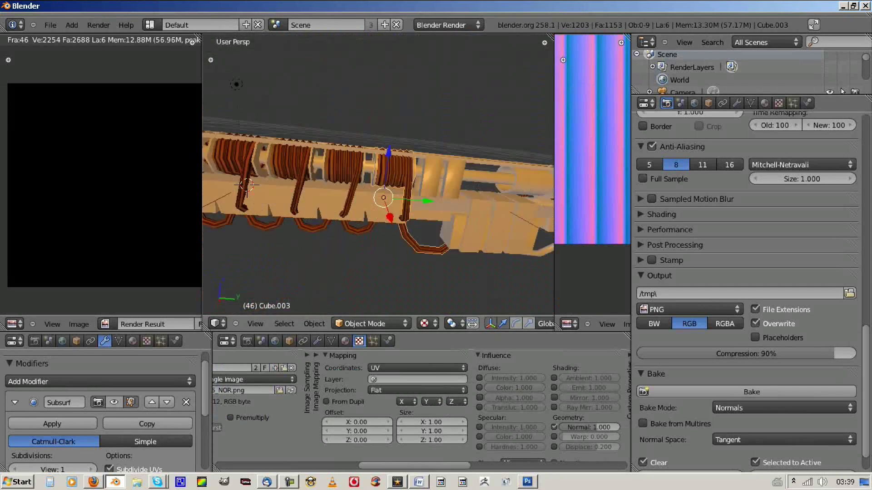
{"action": "scroll", "coordinate": [422, 400], "scroll_direction": "left", "scroll_amount": 5}
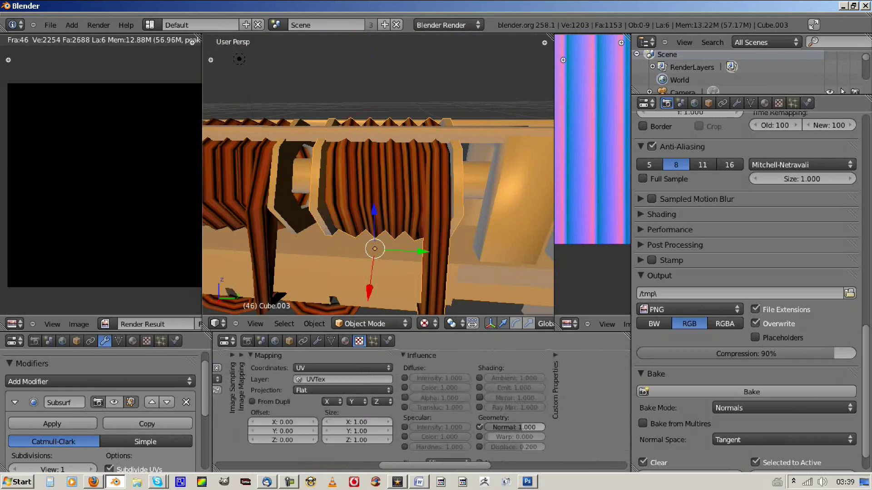
Reshape the coil windings by moving their vertices in the full-screen 3D view.
{"action": "key", "text": "ctrl+Up"}
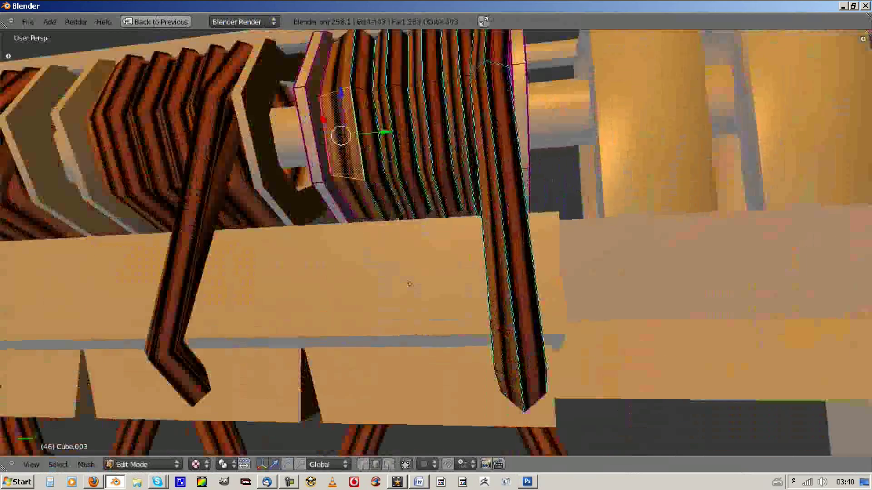
{"action": "key", "text": "Home"}
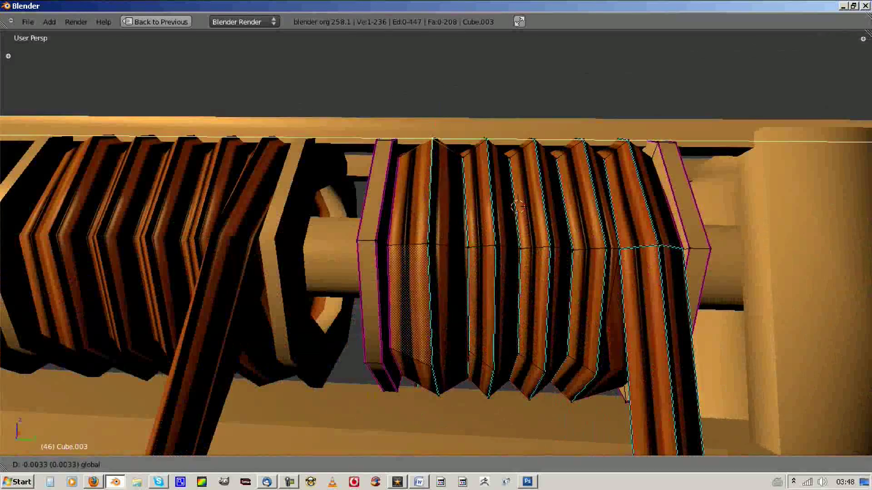
{"action": "left_click", "coordinate": [517, 206]}
{"action": "middle_click_drag", "start_coordinate": [519, 191], "coordinate": [497, 302]}
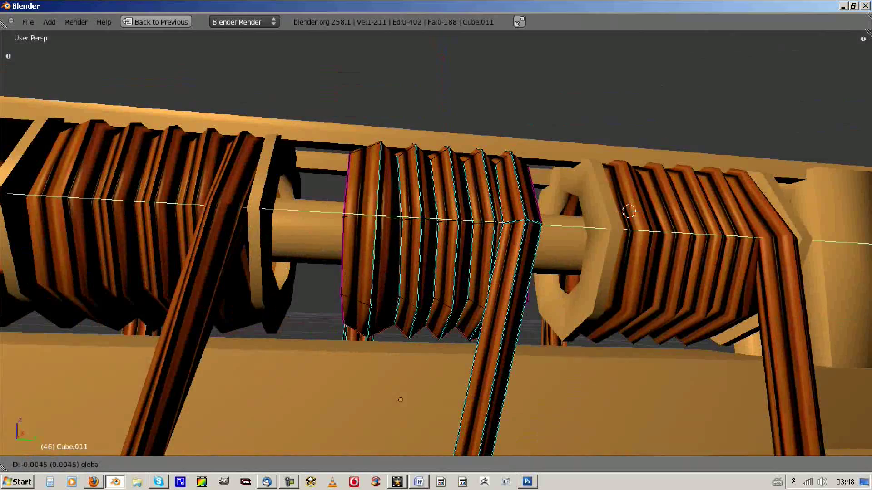
{"action": "left_click", "coordinate": [400, 400]}
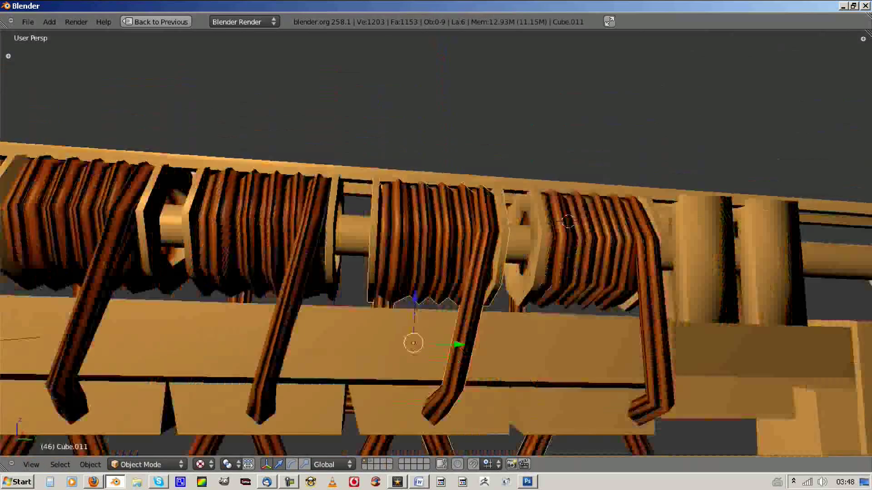
{"action": "middle_click_drag", "start_coordinate": [413, 343], "coordinate": [507, 406]}
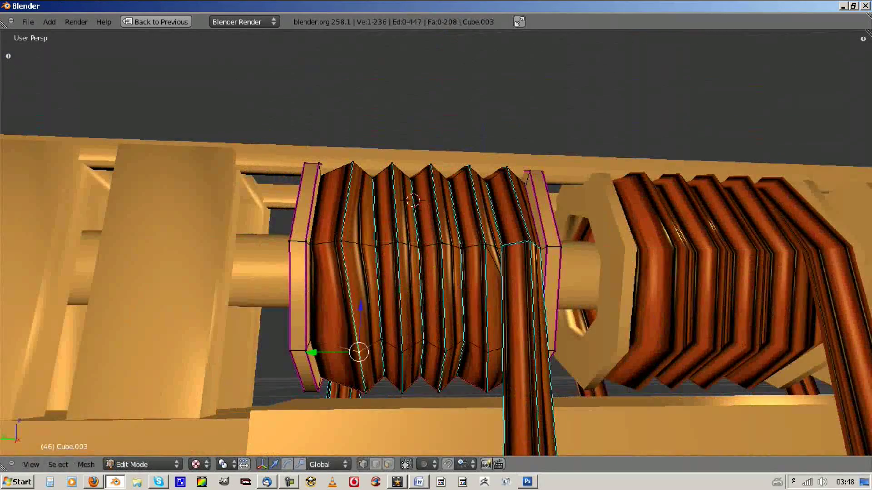
{"action": "key", "text": "Return"}
{"action": "mouse_move", "coordinate": [317, 391]}
{"action": "middle_mouse_down"}
{"action": "mouse_move", "coordinate": [419, 440]}
{"action": "mouse_move", "coordinate": [522, 424]}
{"action": "mouse_move", "coordinate": [408, 377]}
{"action": "middle_mouse_up"}
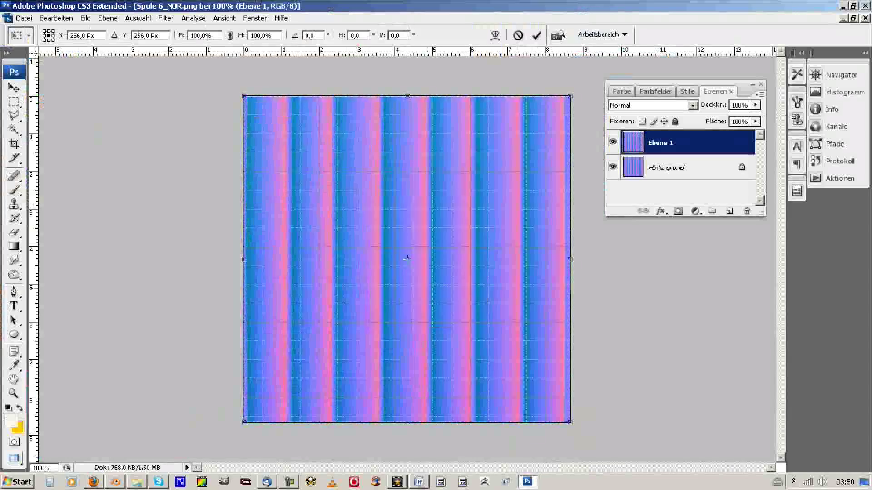
Merge layer Ebene 1 down into Hintergrund and return to Blender.
{"action": "right_click", "coordinate": [515, 130]}
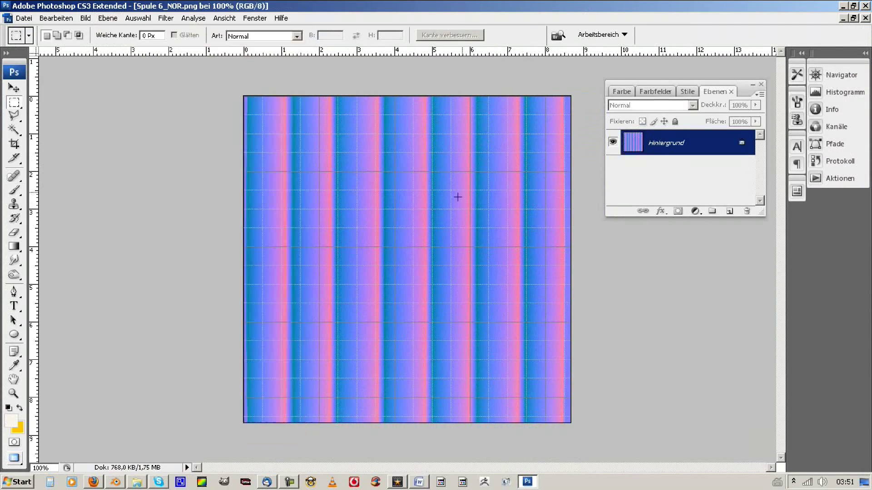
{"action": "key", "text": "alt+Tab"}
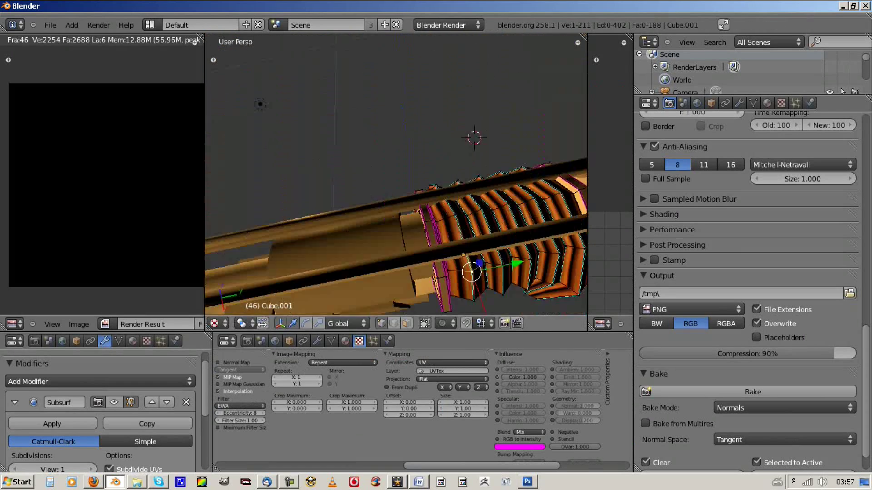
Return to Object Mode and try deleting the Point.002 lamp.
{"action": "key", "text": "Tab"}
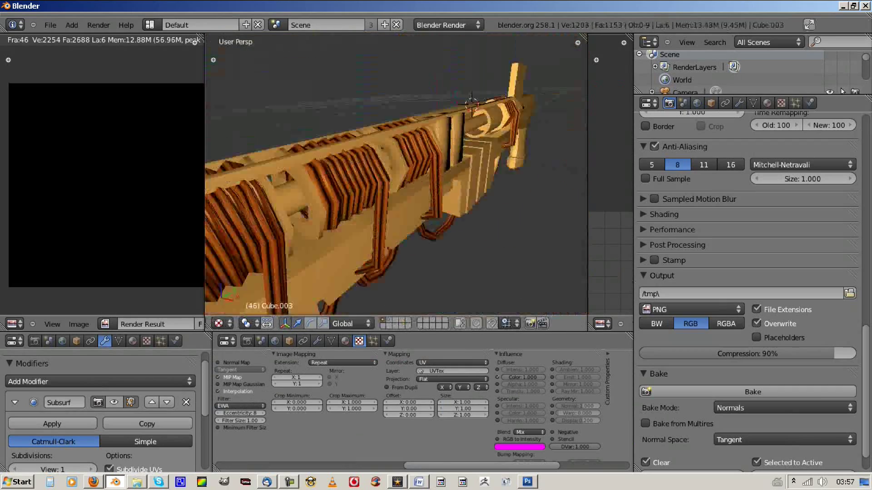
{"action": "right_click", "coordinate": [430, 188]}
{"action": "key", "text": "x"}
{"action": "left_click", "coordinate": [430, 186]}
Scale the cable UVs and select the U-shaped cable piece to check its material.
{"action": "key", "text": "shift+a"}
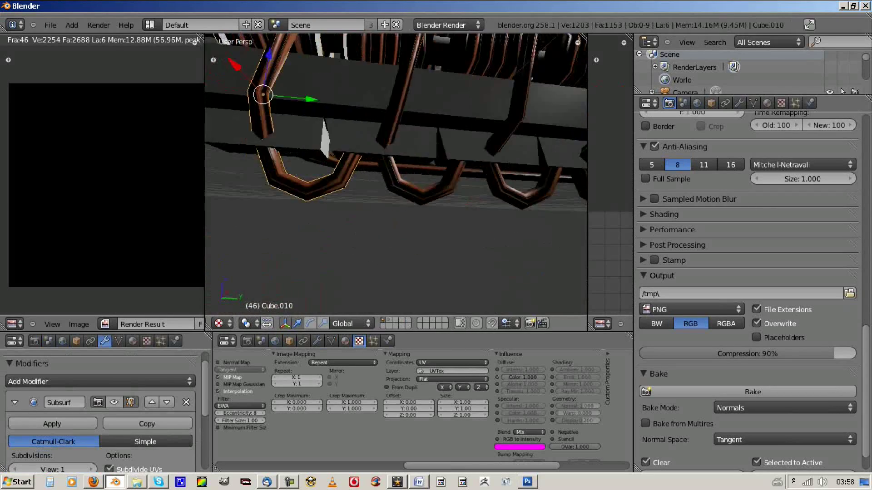
{"action": "key", "text": "s"}
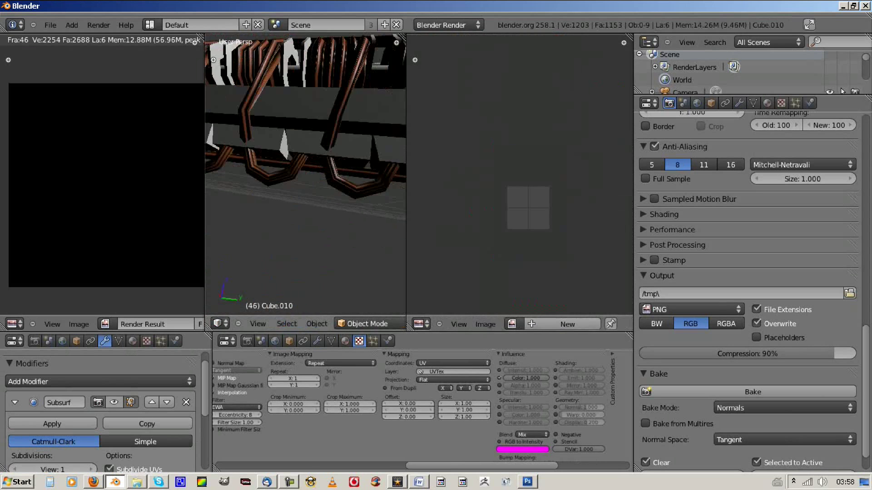
{"action": "key", "text": "l"}
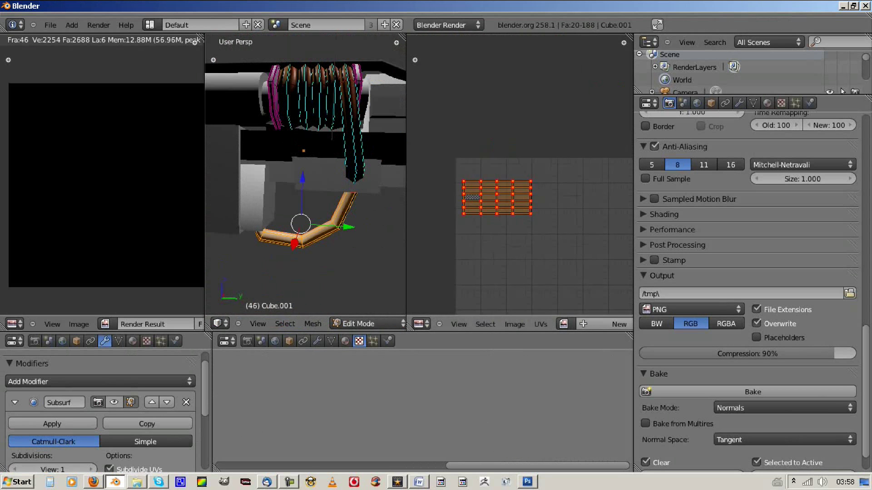
{"action": "right_click", "coordinate": [356, 137], "text": "shift"}
{"action": "left_click", "coordinate": [345, 341]}
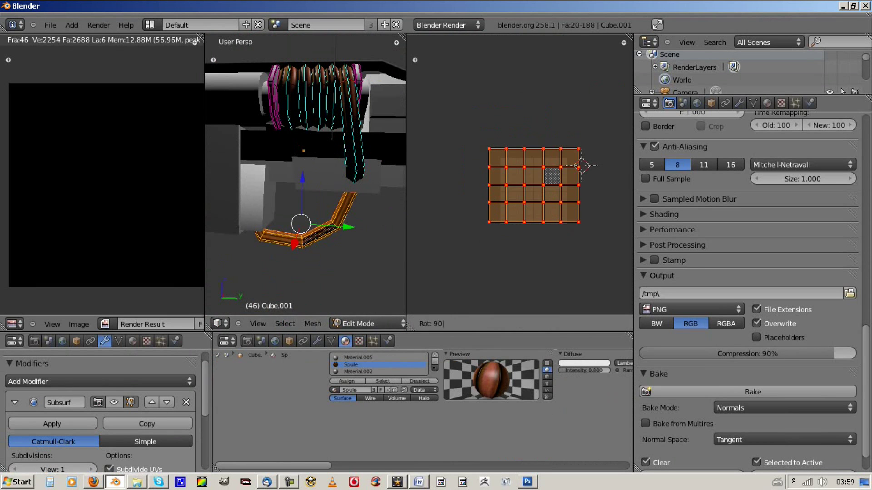
{"action": "key", "text": "Tab"}
Select the Point.001 lamp and save the project as Gauss Rifle9.blend.
{"action": "right_click", "coordinate": [402, 126]}
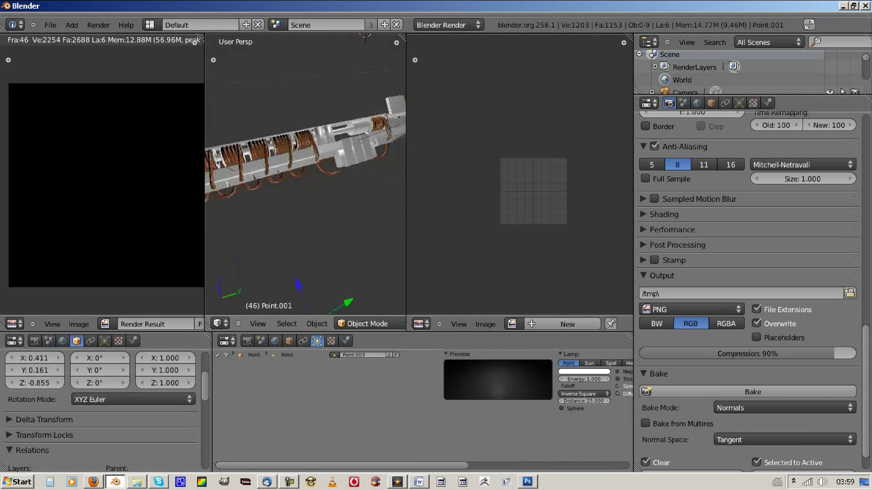
{"action": "left_click_drag", "start_coordinate": [406, 181], "coordinate": [565, 182]}
{"action": "key", "text": "KP_Decimal"}
{"action": "left_click", "coordinate": [50, 25]}
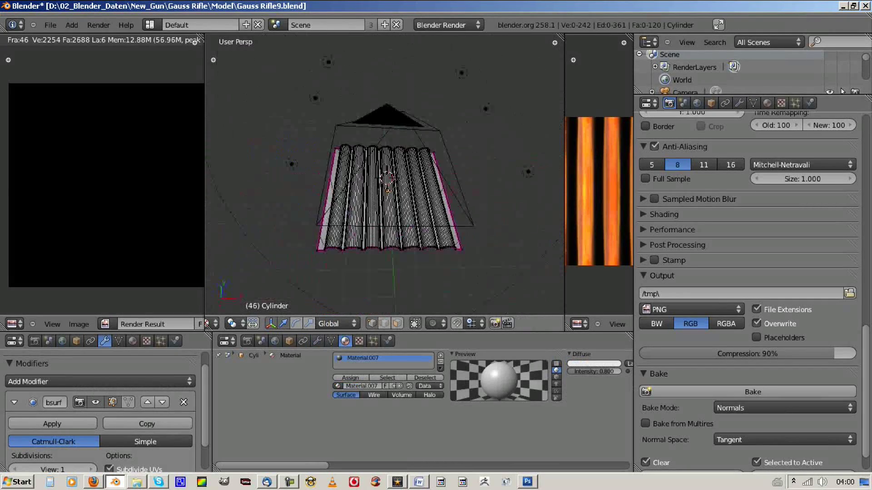
Bake ambient occlusion without clearing the image and save it as Spule 6_AO.png.
{"action": "key", "text": "KP_8"}
{"action": "key", "text": "KP_8"}
{"action": "key", "text": "KP_8"}
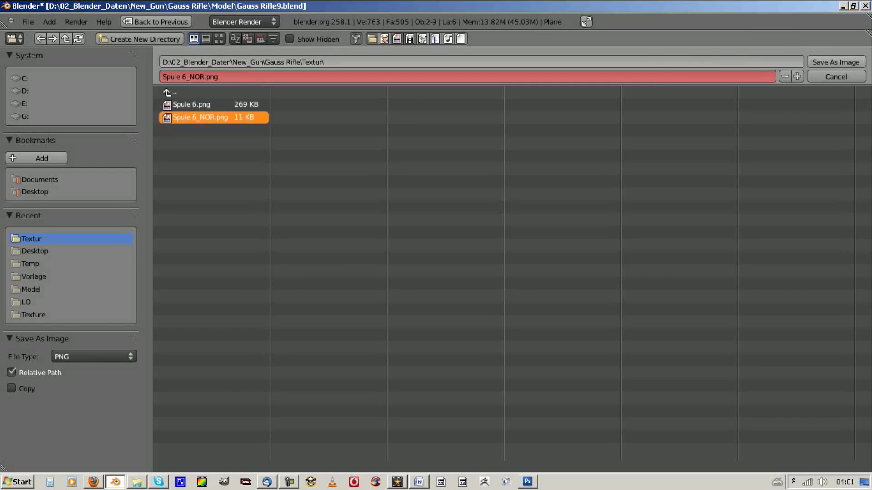
{"action": "left_click", "coordinate": [835, 62]}
{"action": "left_click", "coordinate": [645, 407]}
{"action": "left_click", "coordinate": [727, 360]}
{"action": "left_click", "coordinate": [785, 376]}
{"action": "left_click", "coordinate": [772, 357]}
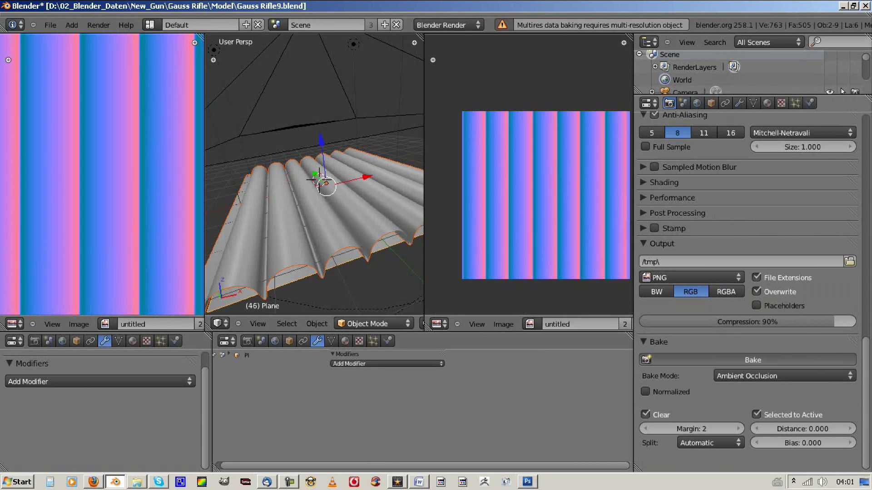
{"action": "key", "text": "F3"}
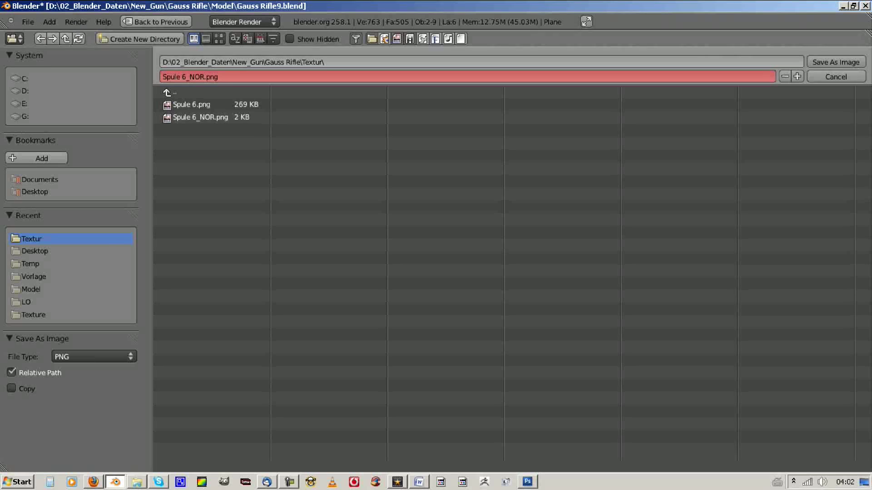
{"action": "key", "text": "Return"}
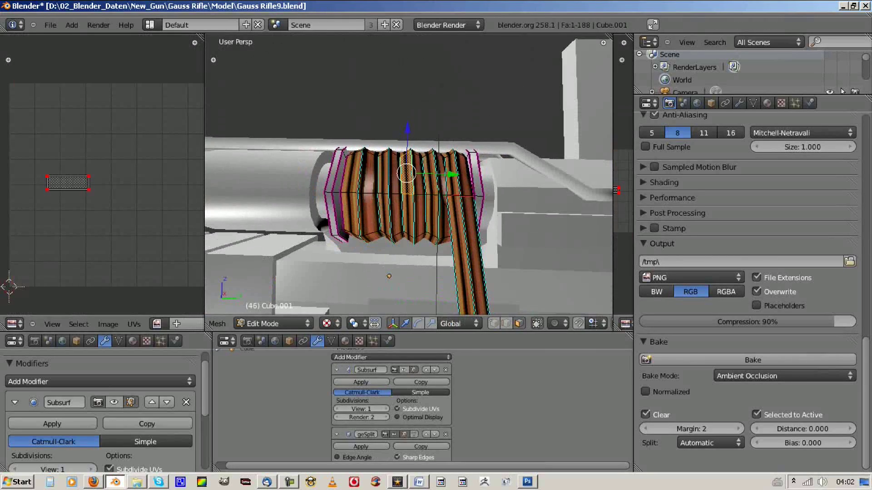
Load Spule 6_AO.png as an Image texture on the coil material.
{"action": "left_click", "coordinate": [359, 340]}
{"action": "left_click", "coordinate": [409, 370]}
{"action": "left_click", "coordinate": [409, 408]}
{"action": "left_click", "coordinate": [197, 117]}
{"action": "left_click", "coordinate": [840, 62]}
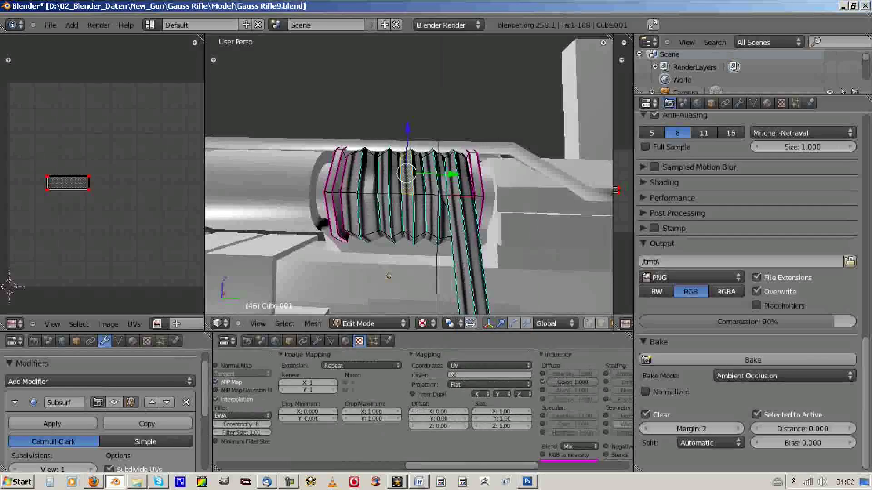
{"action": "scroll", "coordinate": [422, 399], "scroll_direction": "down", "scroll_amount": 5}
Set the AO texture's blend to Multiply and inspect the shaded coil windings.
{"action": "left_click", "coordinate": [349, 446]}
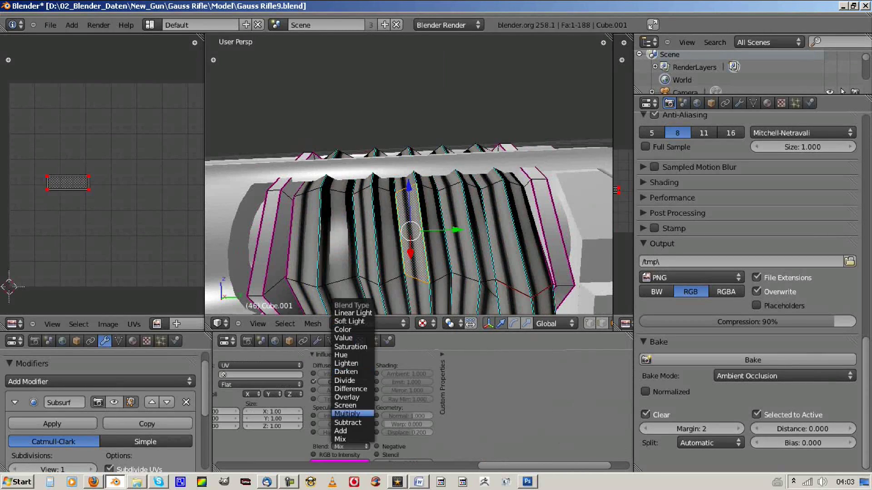
{"action": "left_click", "coordinate": [341, 412]}
{"action": "key", "text": "Tab"}
{"action": "mouse_move", "coordinate": [409, 204]}
{"action": "middle_mouse_down"}
{"action": "mouse_move", "coordinate": [363, 204]}
{"action": "mouse_move", "coordinate": [363, 181]}
{"action": "mouse_move", "coordinate": [386, 204]}
{"action": "mouse_move", "coordinate": [409, 182]}
{"action": "mouse_move", "coordinate": [363, 200]}
{"action": "mouse_move", "coordinate": [426, 191]}
{"action": "middle_mouse_up"}
{"action": "scroll", "coordinate": [422, 399], "scroll_direction": "up", "scroll_amount": 5}
{"action": "scroll", "coordinate": [409, 181], "scroll_direction": "up", "scroll_amount": 3}
{"action": "scroll", "coordinate": [422, 391], "scroll_direction": "left", "scroll_amount": 2}
{"action": "scroll", "coordinate": [422, 400], "scroll_direction": "right", "scroll_amount": 2}
{"action": "scroll", "coordinate": [422, 400], "scroll_direction": "right", "scroll_amount": 2}
{"action": "scroll", "coordinate": [422, 400], "scroll_direction": "right", "scroll_amount": 1}
Select all coil faces sharing the coil material in Edit Mode.
{"action": "key", "text": "Tab"}
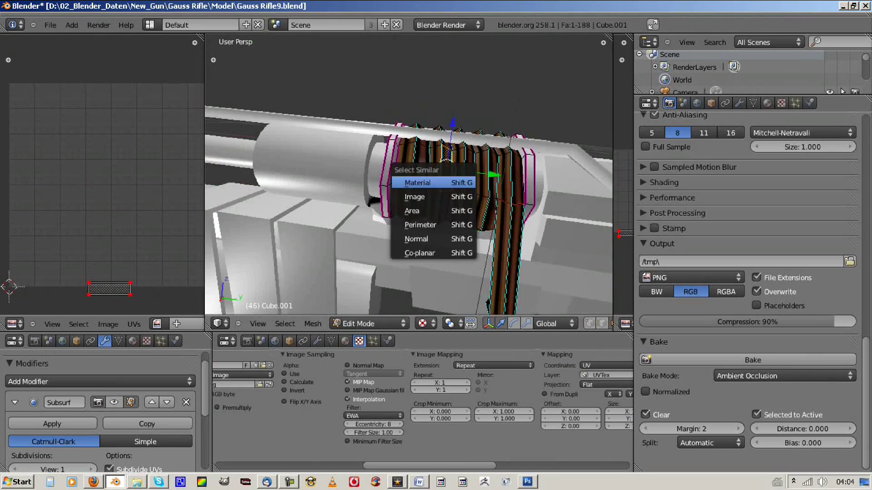
{"action": "left_click", "coordinate": [417, 182]}
{"action": "scroll", "coordinate": [321, 182], "scroll_direction": "down", "scroll_amount": 5}
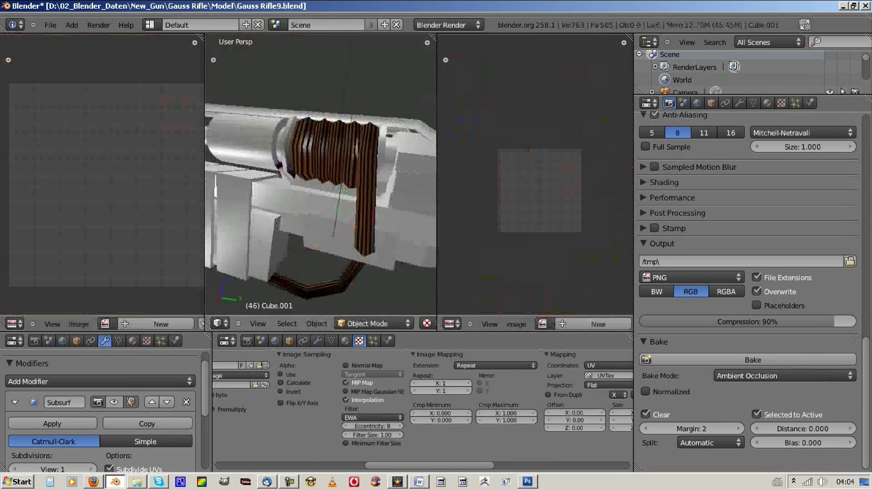
{"action": "key", "text": "a"}
{"action": "key", "text": "Tab"}
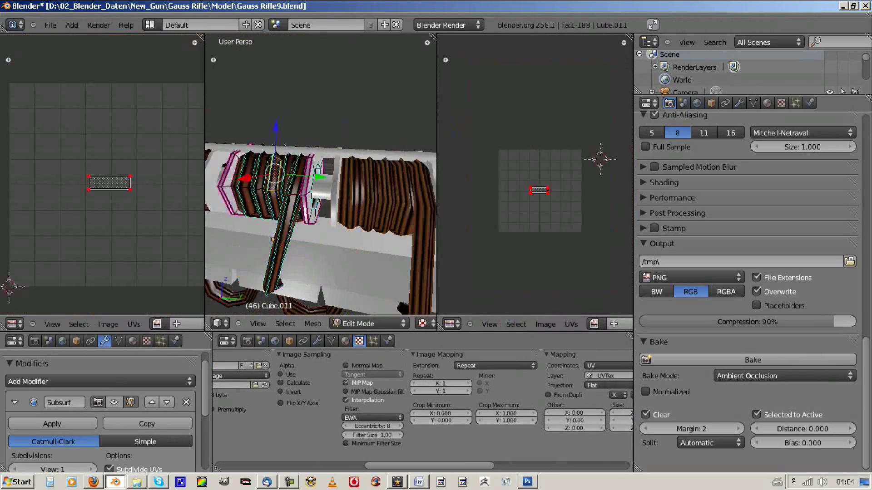
Select another coil object and merge its 29 duplicate vertices.
{"action": "right_click", "coordinate": [290, 190]}
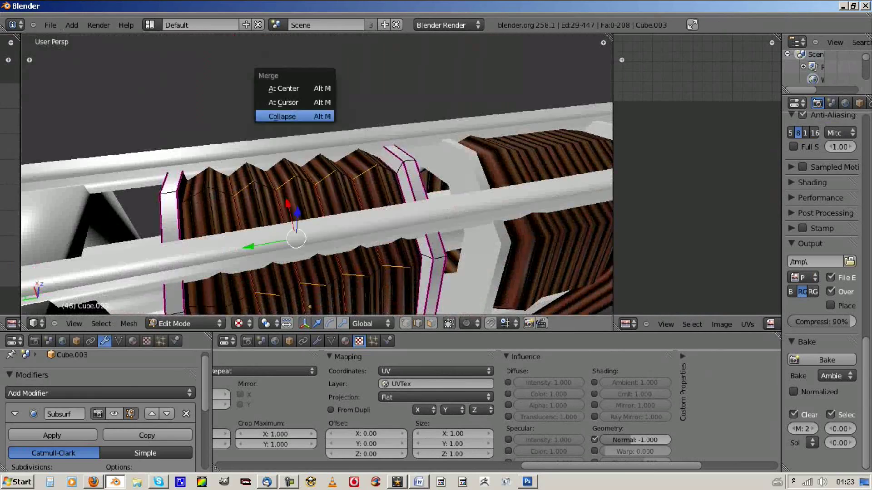
{"action": "key", "text": "Return"}
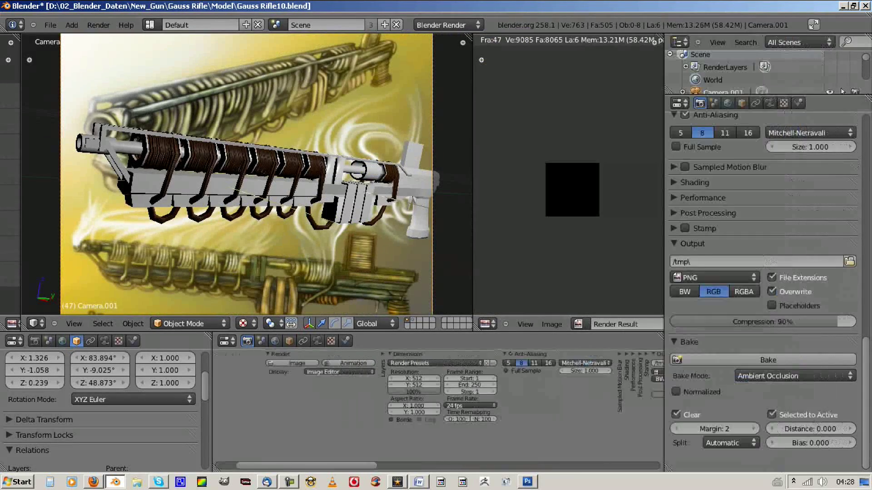
Maximize the render result image editor with Ctrl+Up.
{"action": "key", "text": "ctrl+Up"}
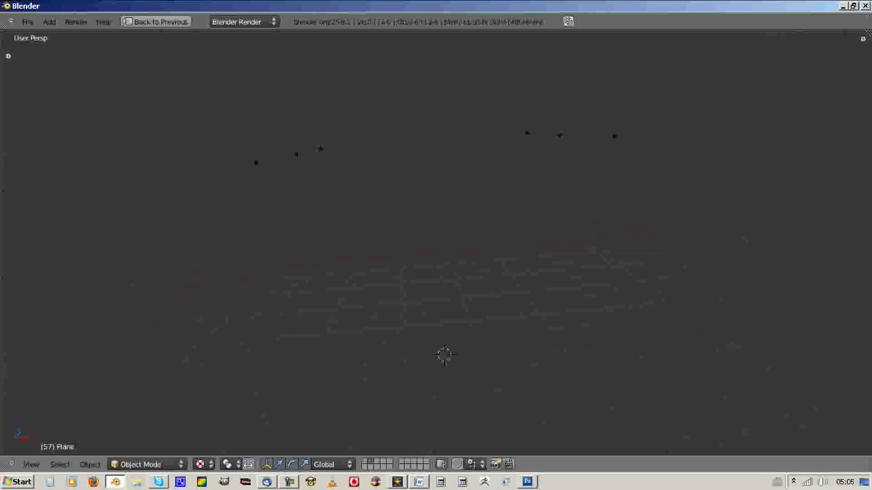
Add a cylinder rotated 90° onto its side and enter its Edit Mode.
{"action": "middle_click_drag", "start_coordinate": [486, 254], "coordinate": [486, 305]}
{"action": "key", "text": "shift+a"}
{"action": "left_click", "coordinate": [486, 304]}
{"action": "type", "text": "r90"}
{"action": "key", "text": "Return"}
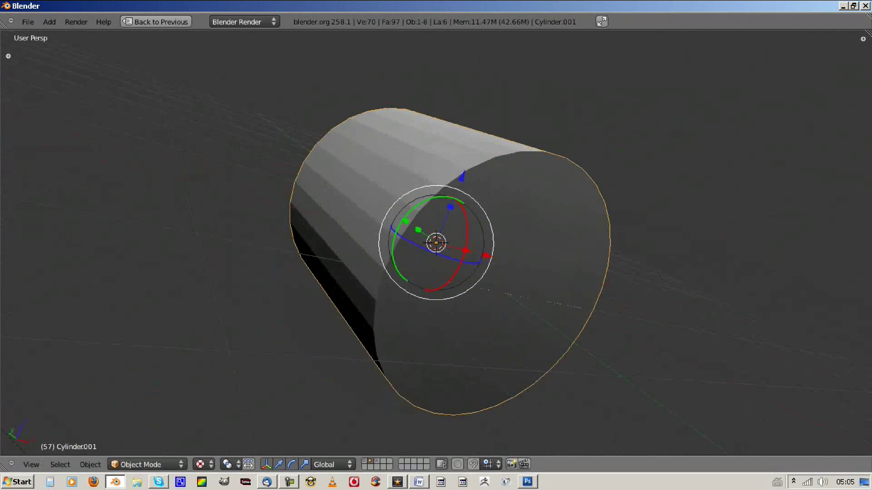
{"action": "key", "text": "Tab"}
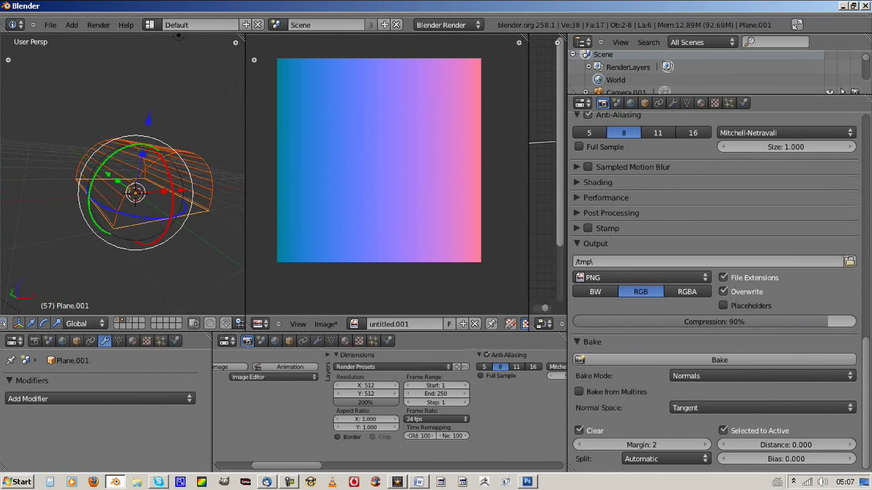
Turn on the Bake from Multires option.
{"action": "left_click", "coordinate": [578, 392]}
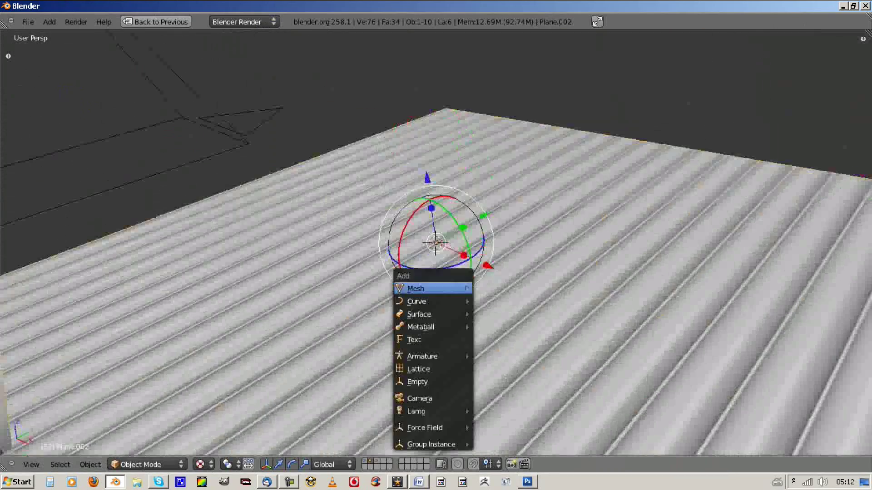
Give the shells a new purple diffuse material, then create a new bake image in Edit Mode.
{"action": "middle_click_drag", "start_coordinate": [436, 245], "coordinate": [345, 227]}
{"action": "key", "text": "a"}
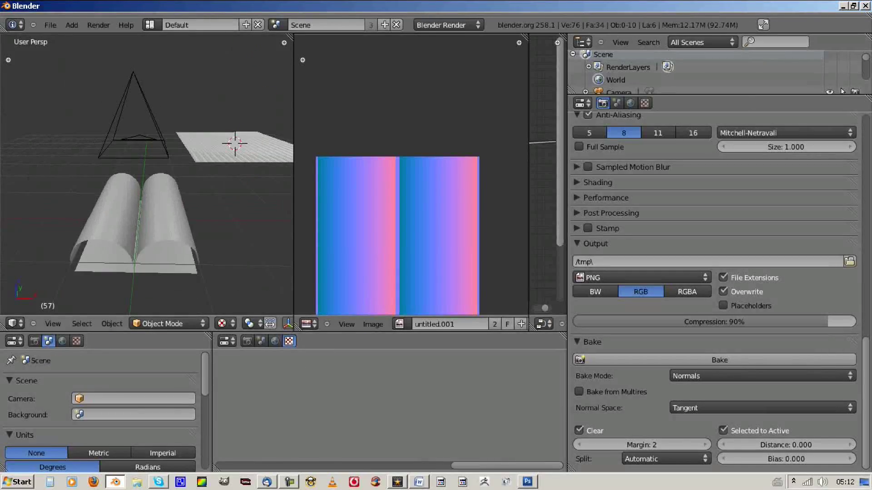
{"action": "left_click", "coordinate": [453, 391]}
{"action": "left_click", "coordinate": [474, 361]}
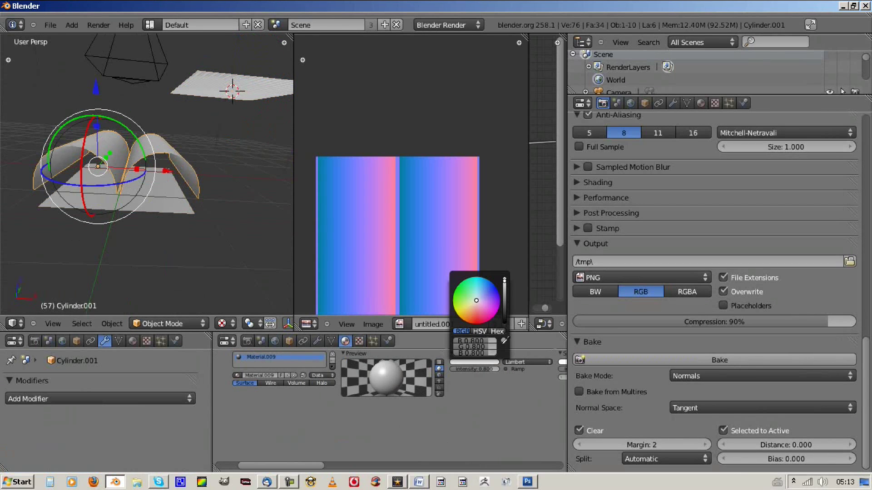
{"action": "key", "text": "Tab"}
{"action": "key", "text": "alt+n"}
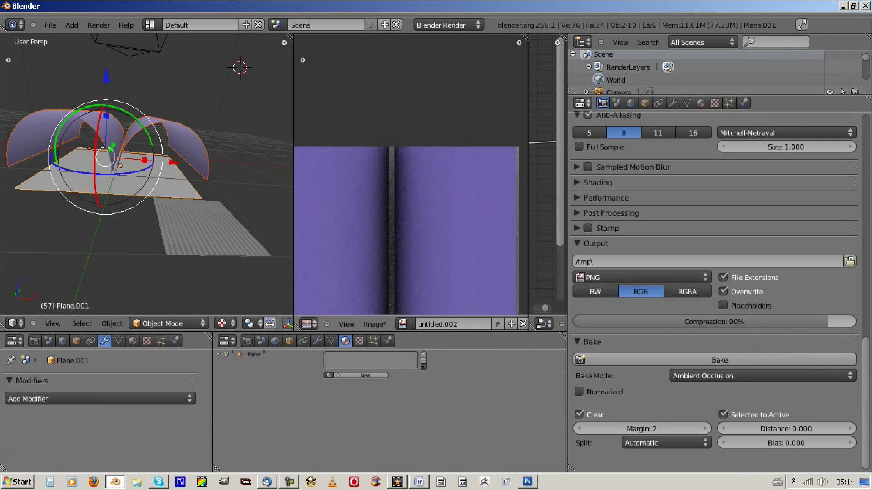
View Cylinder.001 textured from the top in a maximized view, then save the gold bake image.
{"action": "key", "text": "Tab"}
{"action": "key", "text": "KP_7"}
{"action": "key", "text": "alt+z"}
{"action": "key", "text": "ctrl+Up"}
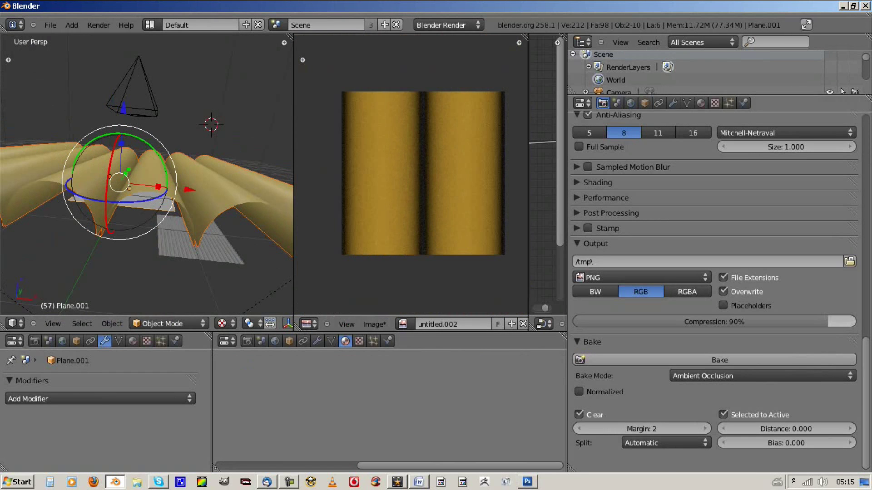
{"action": "scroll", "coordinate": [422, 173], "scroll_direction": "up", "scroll_amount": 1}
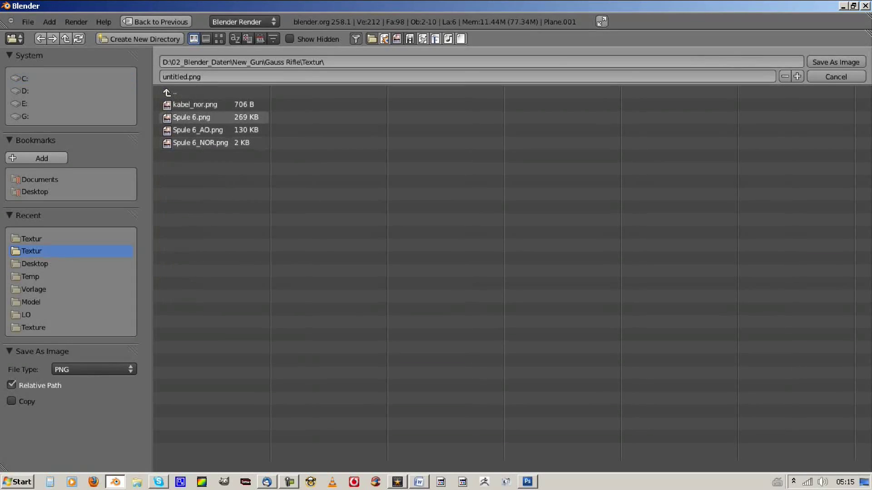
{"action": "key", "text": "Return"}
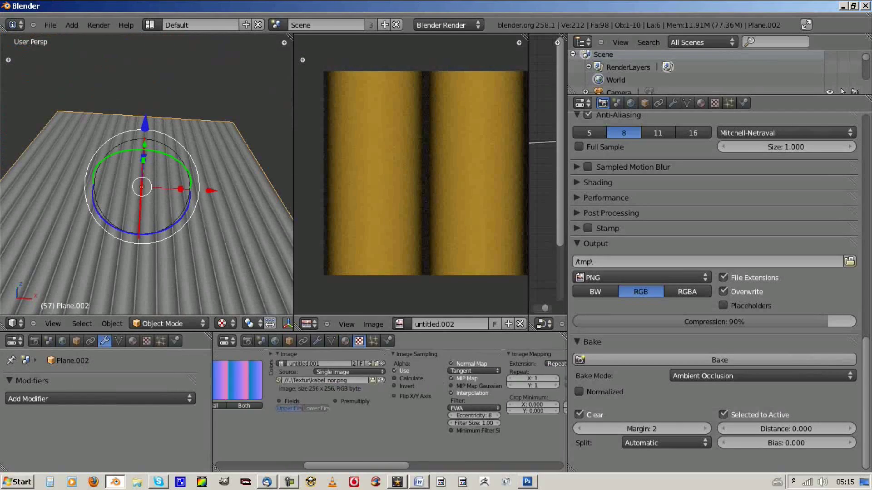
Load the baked image as the ribbed plane's texture and inspect it full-screen.
{"action": "left_click", "coordinate": [499, 363]}
{"action": "double_click", "coordinate": [214, 105]}
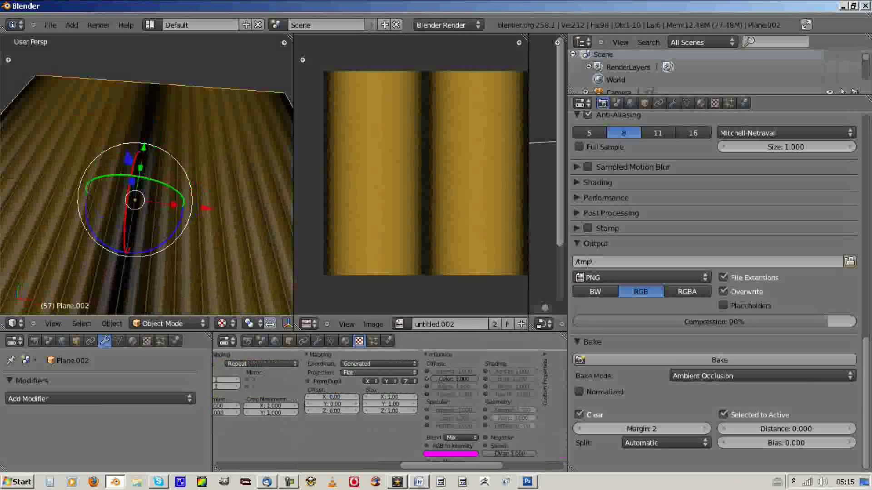
{"action": "key", "text": "ctrl+Up"}
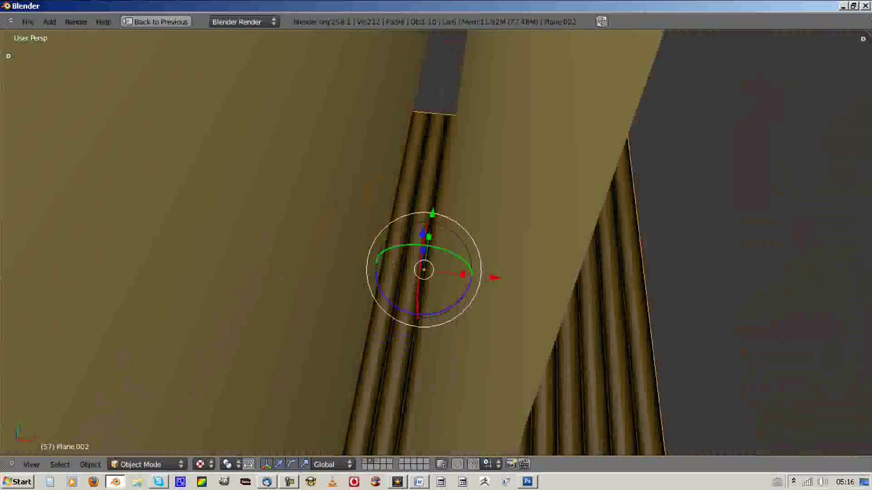
{"action": "scroll", "coordinate": [436, 245], "scroll_direction": "down", "scroll_amount": 5}
{"action": "middle_click_drag", "start_coordinate": [436, 245], "coordinate": [430, 318]}
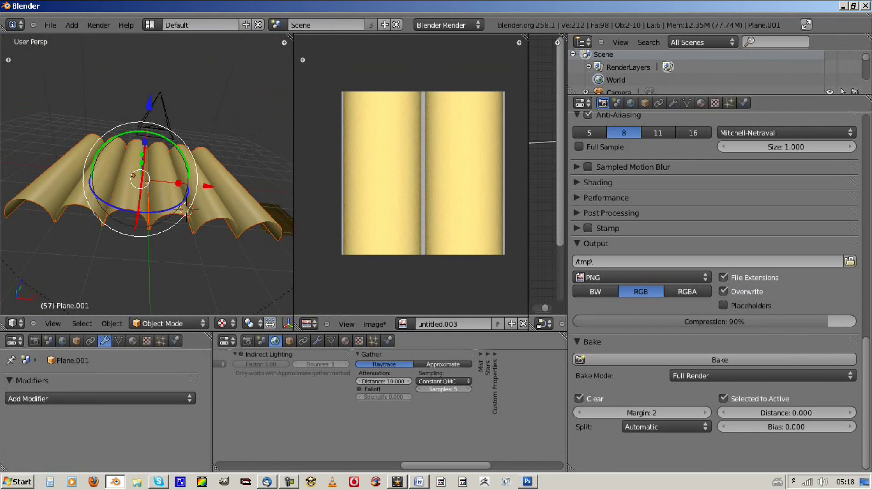
Save the pale gold colour bake image into the Textur folder.
{"action": "scroll", "coordinate": [418, 174], "scroll_direction": "up", "scroll_amount": 1}
{"action": "scroll", "coordinate": [418, 174], "scroll_direction": "down", "scroll_amount": 1}
{"action": "scroll", "coordinate": [418, 174], "scroll_direction": "down", "scroll_amount": 1}
{"action": "scroll", "coordinate": [418, 174], "scroll_direction": "down", "scroll_amount": 1}
{"action": "scroll", "coordinate": [418, 174], "scroll_direction": "up", "scroll_amount": 4}
{"action": "middle_click_drag", "start_coordinate": [136, 204], "coordinate": [91, 159]}
{"action": "scroll", "coordinate": [418, 174], "scroll_direction": "down", "scroll_amount": 1}
{"action": "left_click", "coordinate": [373, 324]}
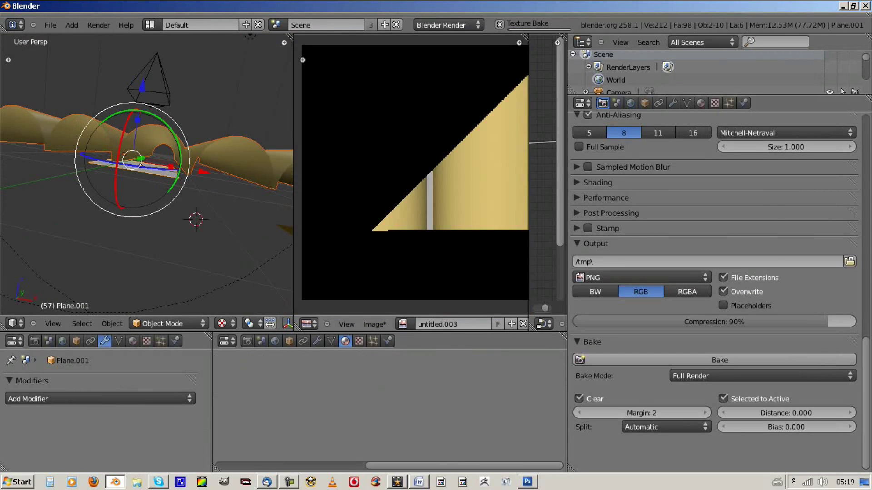
{"action": "left_click", "coordinate": [394, 248]}
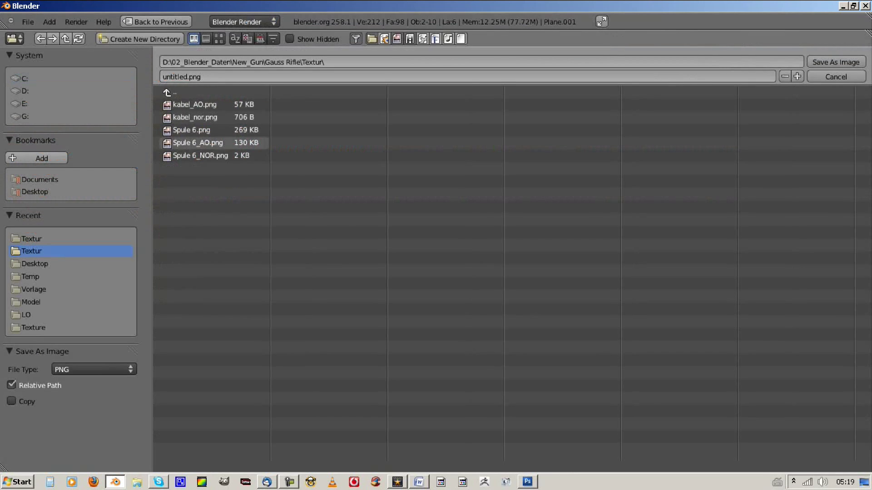
{"action": "key", "text": "Return"}
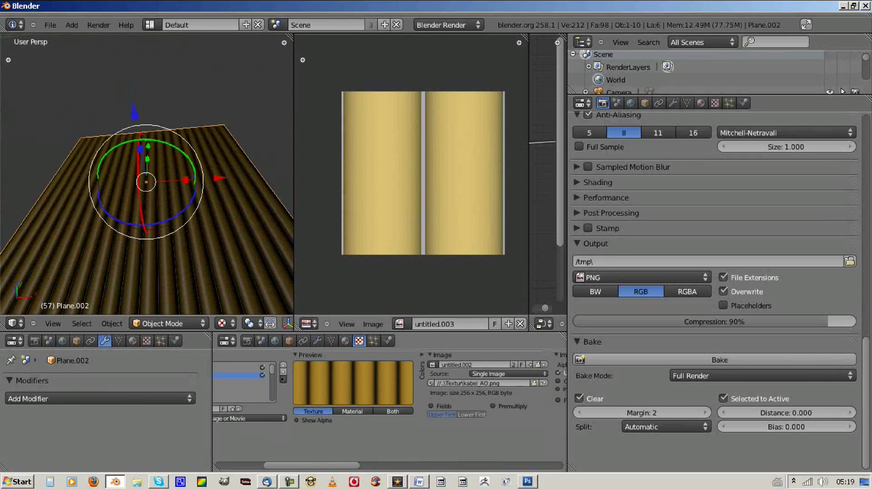